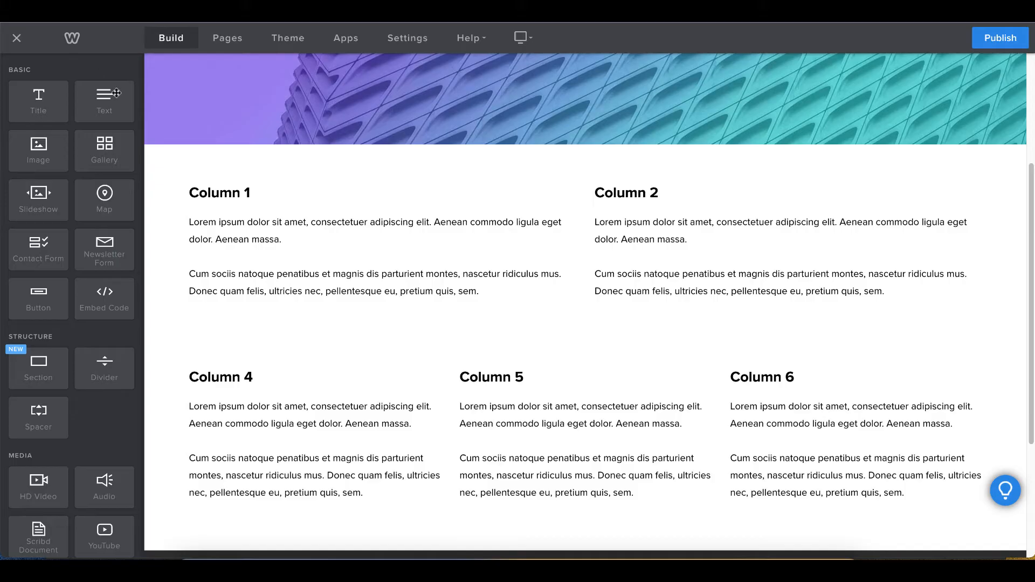
# - Place an OctoMono app element beneath the Column 1 text and open its dashboard
pyautogui.scroll(-5, 63, 202)
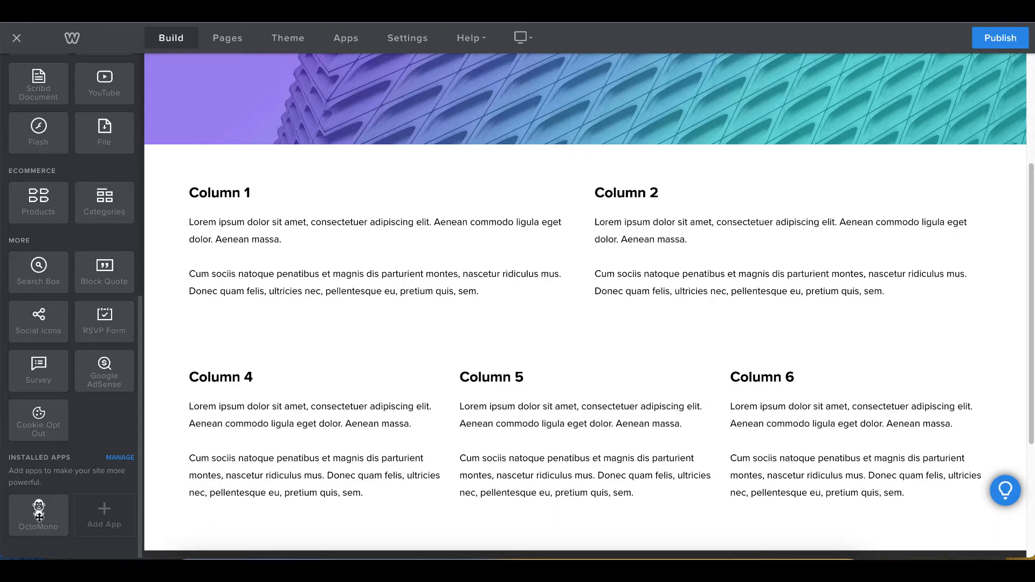
pyautogui.moveTo(38, 512); pyautogui.dragTo(268, 298)
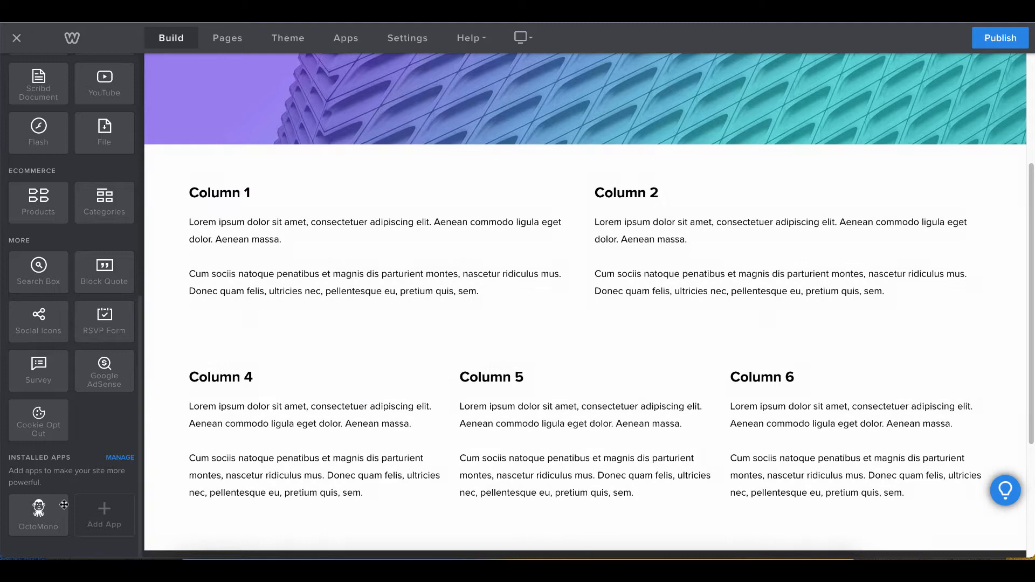
pyautogui.moveTo(47, 510); pyautogui.dragTo(400, 295)
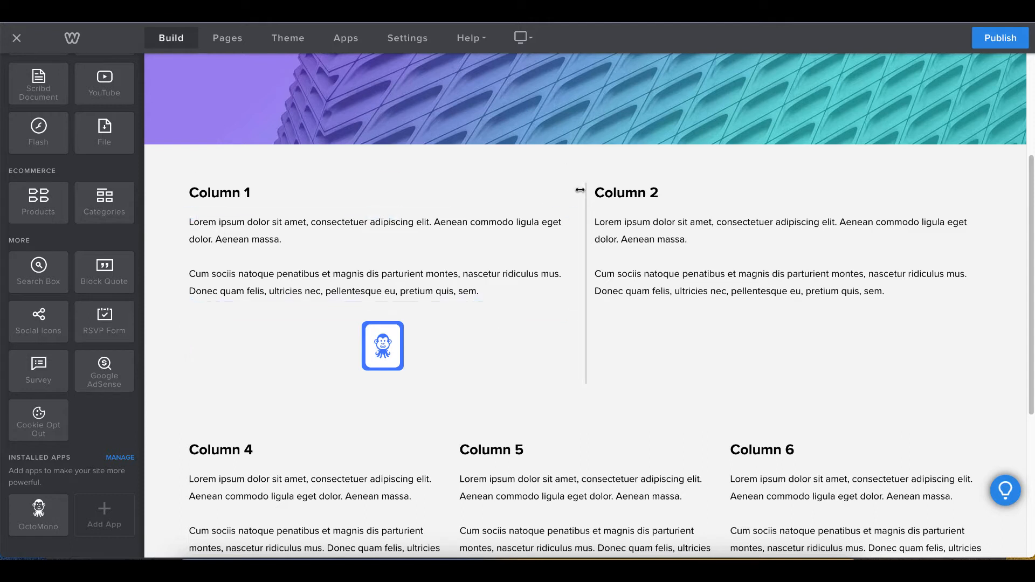
pyautogui.click(455, 344)
pyautogui.click(389, 144)
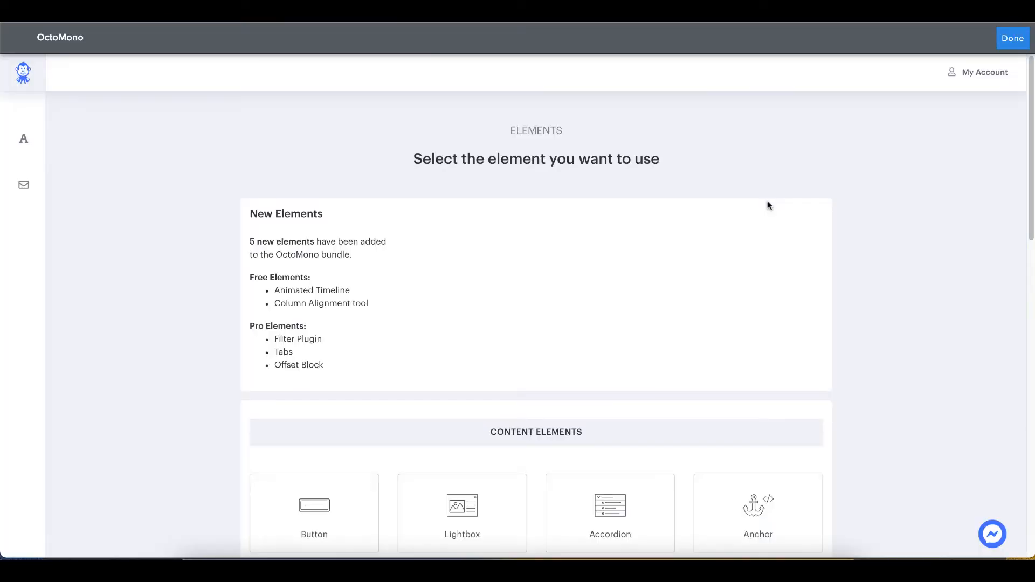
# - Choose Vertical Divider from the structure elements for the Column 1 app element
pyautogui.scroll(-5, 769, 203)
pyautogui.scroll(-7, 843, 216)
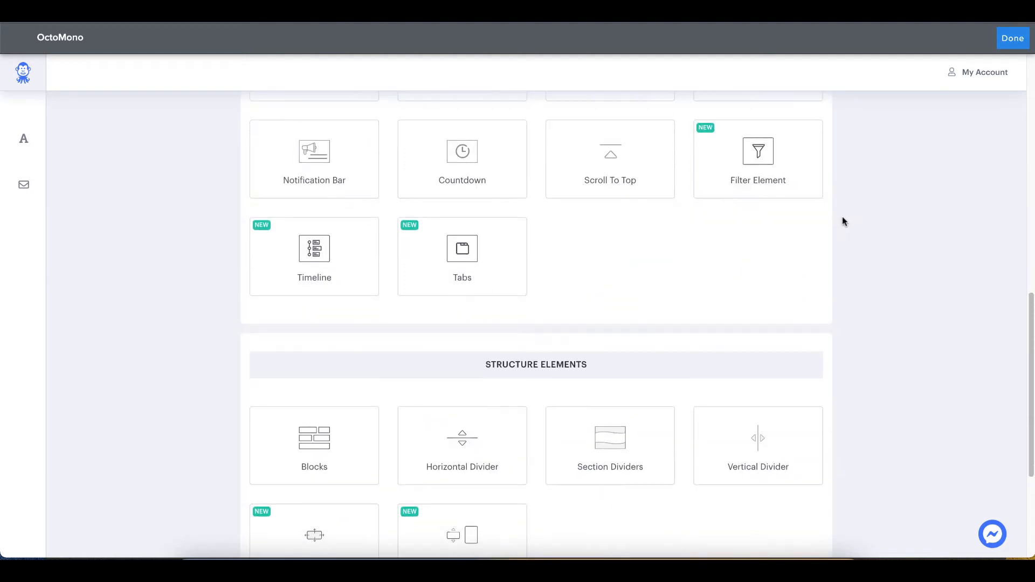
pyautogui.scroll(-2, 856, 303)
pyautogui.click(793, 339)
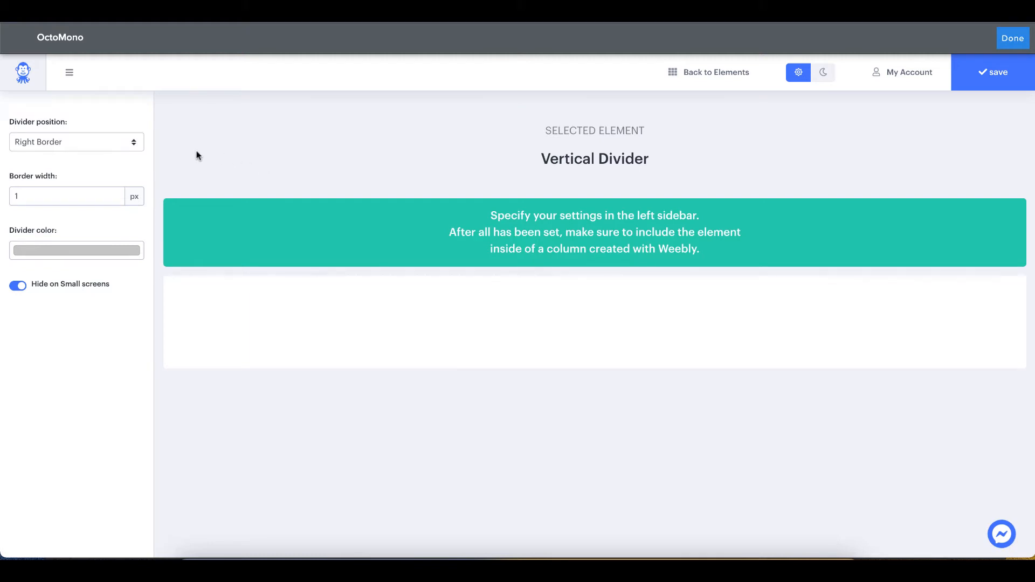
# - Use Right Border as the divider position and set the border width to 5 px
pyautogui.click(85, 144)
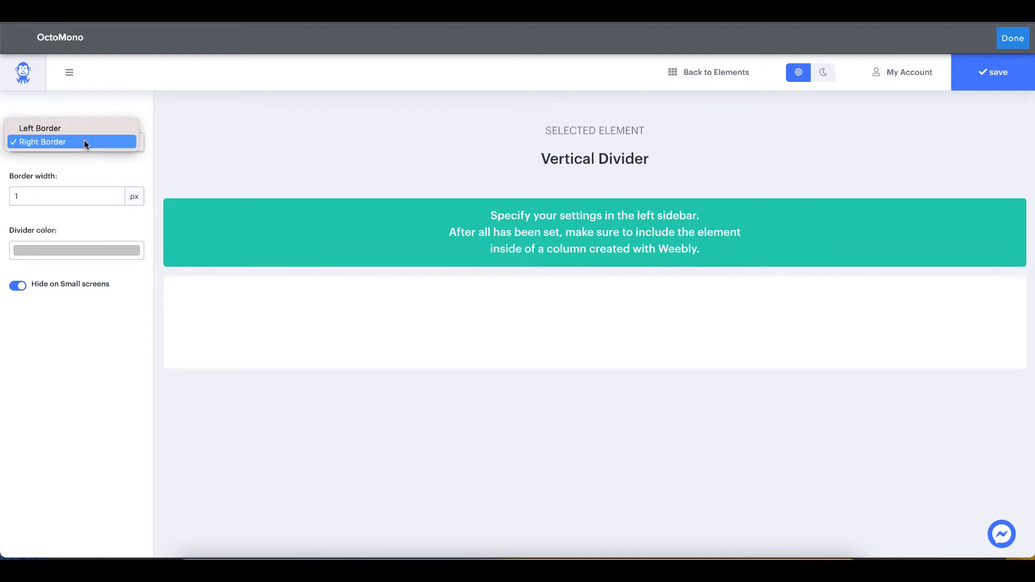
pyautogui.click(87, 130)
pyautogui.click(84, 144)
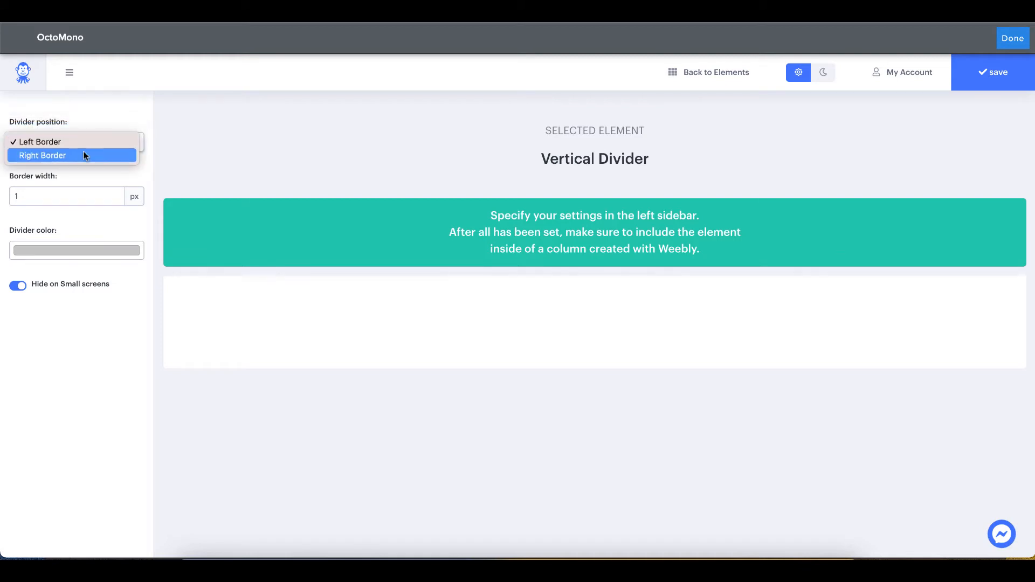
pyautogui.click(84, 153)
pyautogui.click(51, 197)
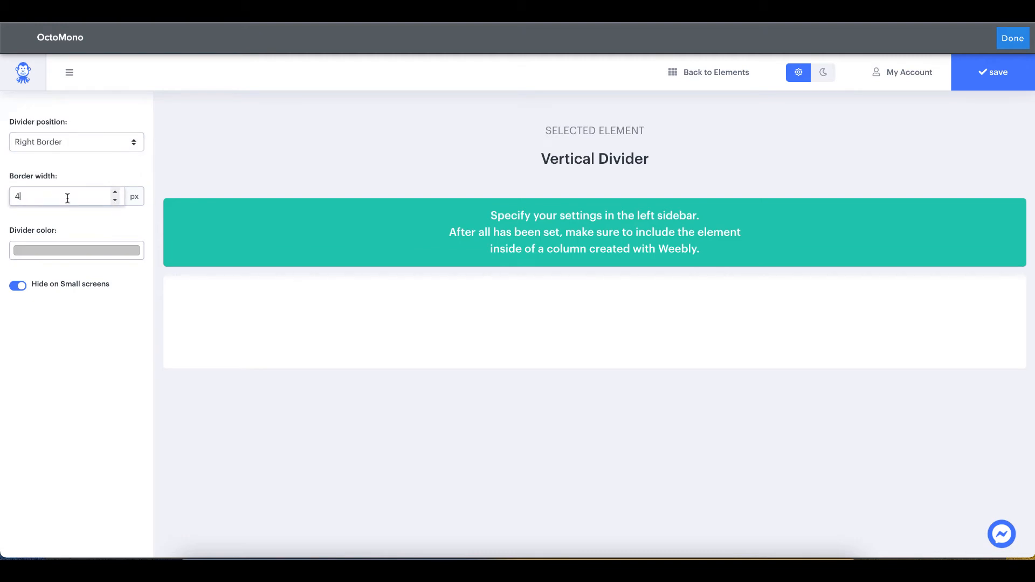
# - Set the divider color to purple #D54FF0 and save the vertical divider
pyautogui.click(83, 250)
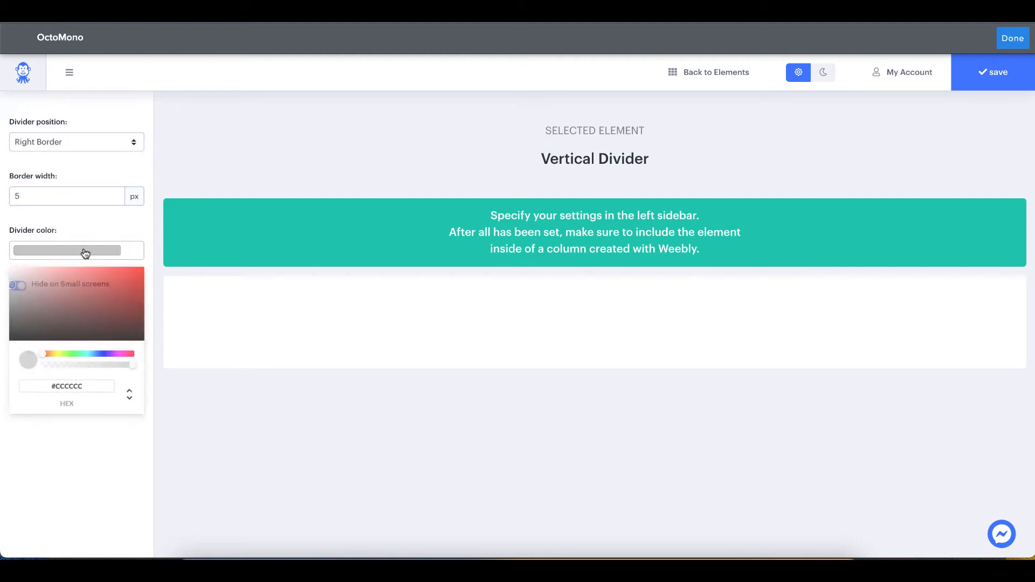
pyautogui.moveTo(95, 353); pyautogui.dragTo(114, 351)
pyautogui.click(102, 271)
pyautogui.click(134, 249)
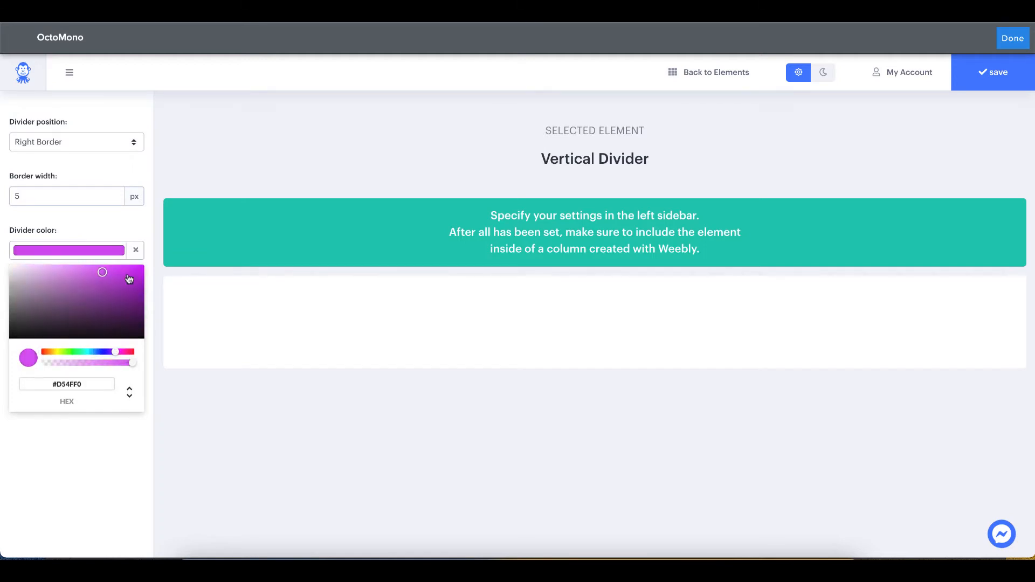
pyautogui.click(986, 82)
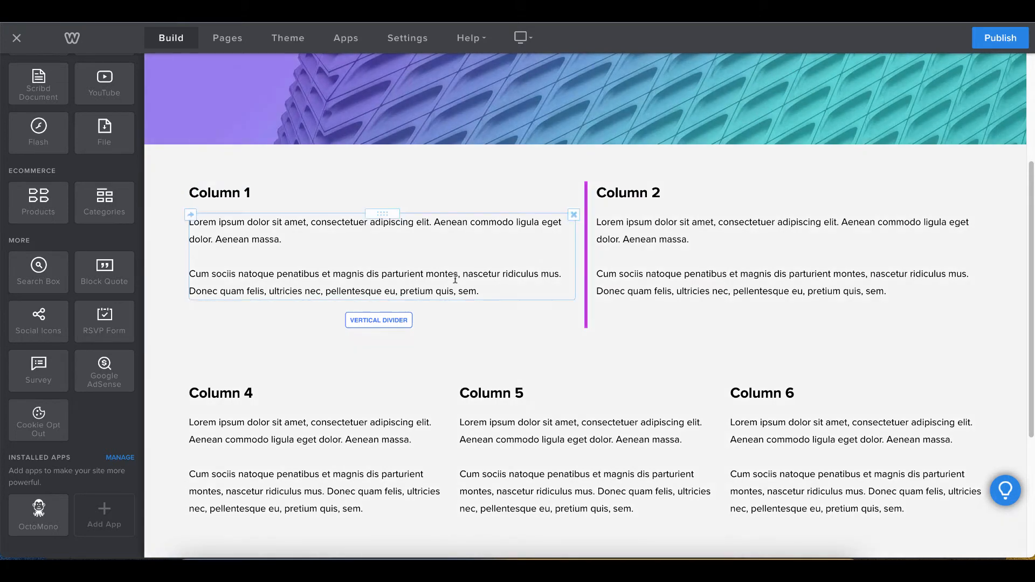
# - Reopen the dashboard of the vertical divider under Column 1 to review its settings
pyautogui.click(417, 322)
pyautogui.click(445, 163)
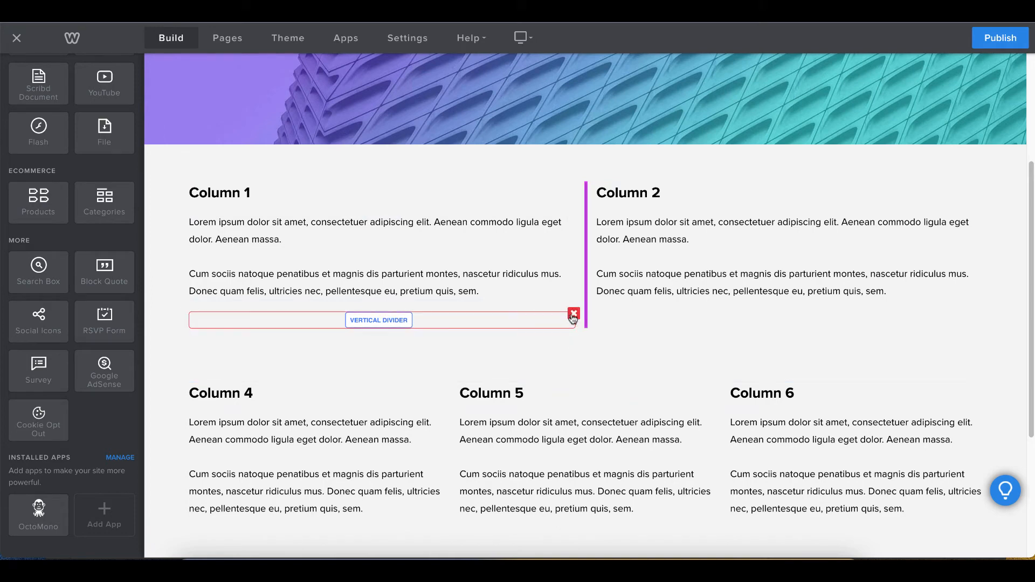
# - Place an OctoMono app element beneath the Column 5 text and open its dashboard
pyautogui.scroll(-2, 440, 345)
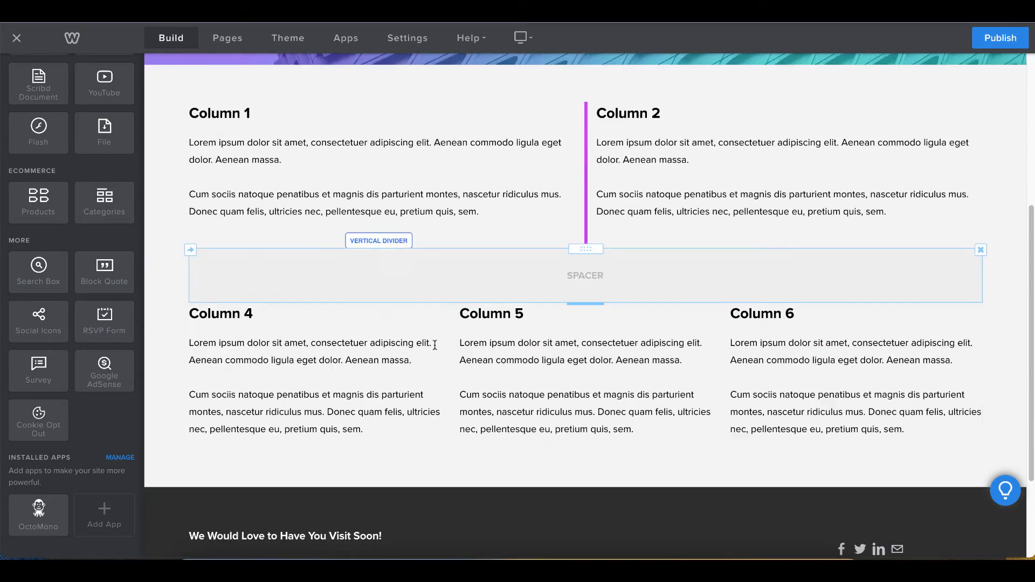
pyautogui.moveTo(39, 512); pyautogui.dragTo(532, 434)
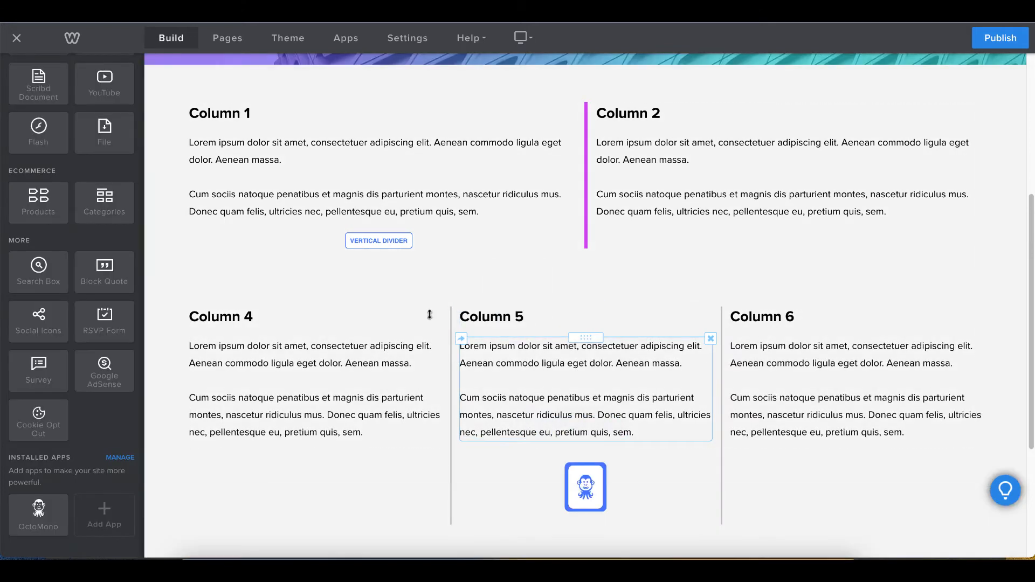
pyautogui.scroll(-1, 571, 409)
pyautogui.click(637, 467)
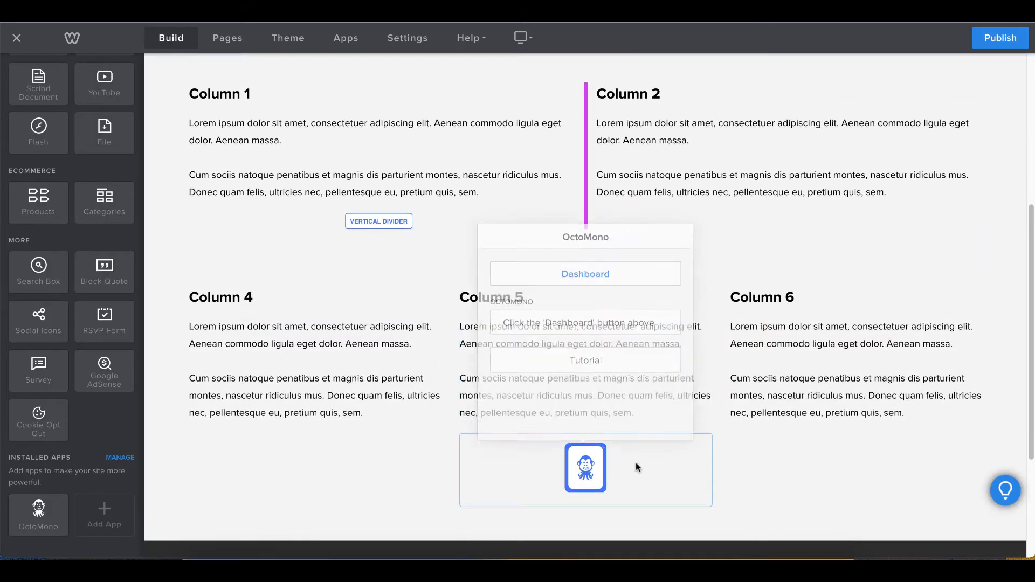
pyautogui.click(592, 269)
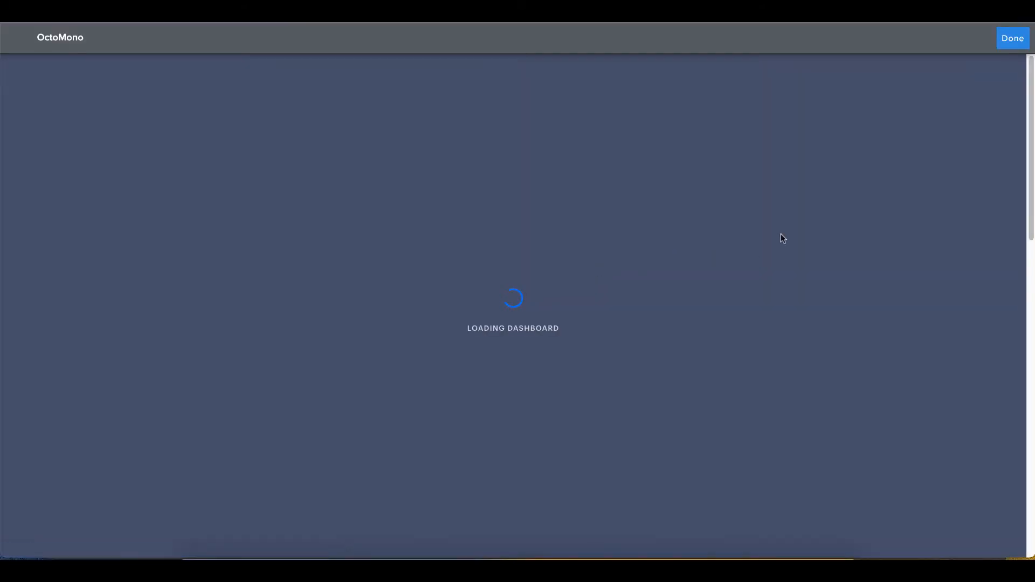
# - Make the Column 5 app element a Vertical Divider positioned at the Left Border and save it
pyautogui.scroll(-8, 781, 232)
pyautogui.scroll(-5, 884, 232)
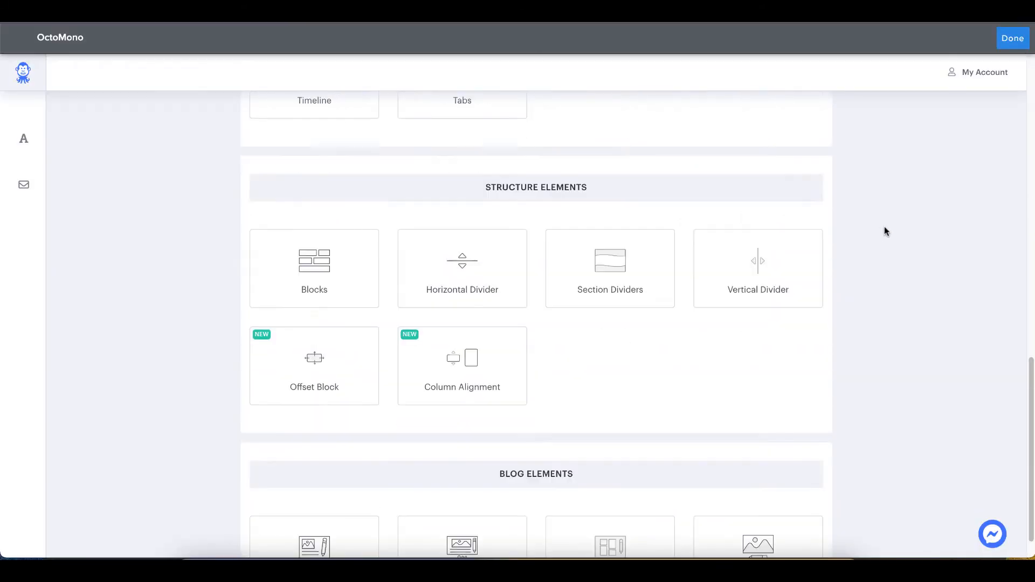
pyautogui.click(816, 253)
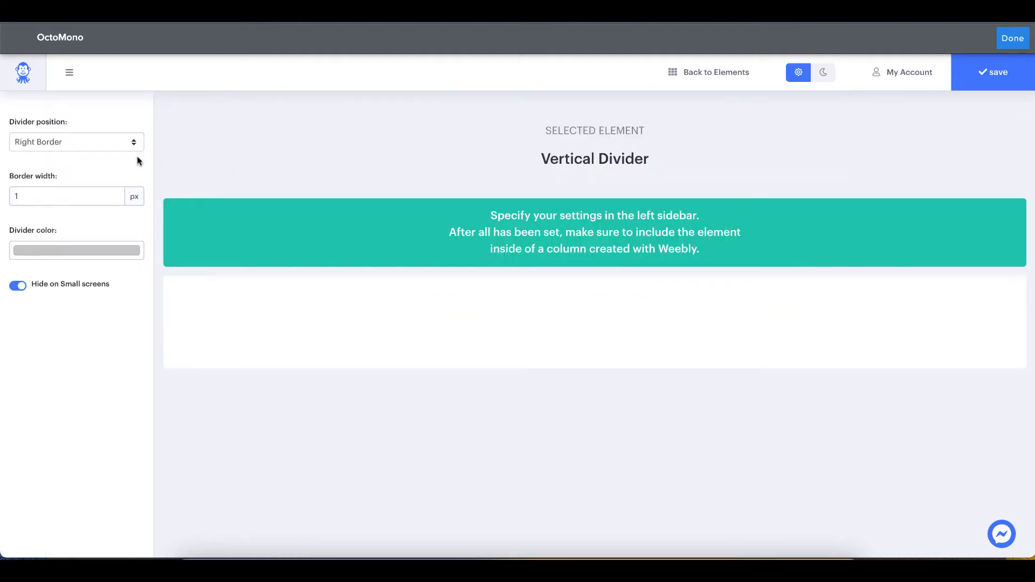
pyautogui.click(81, 141)
pyautogui.click(78, 130)
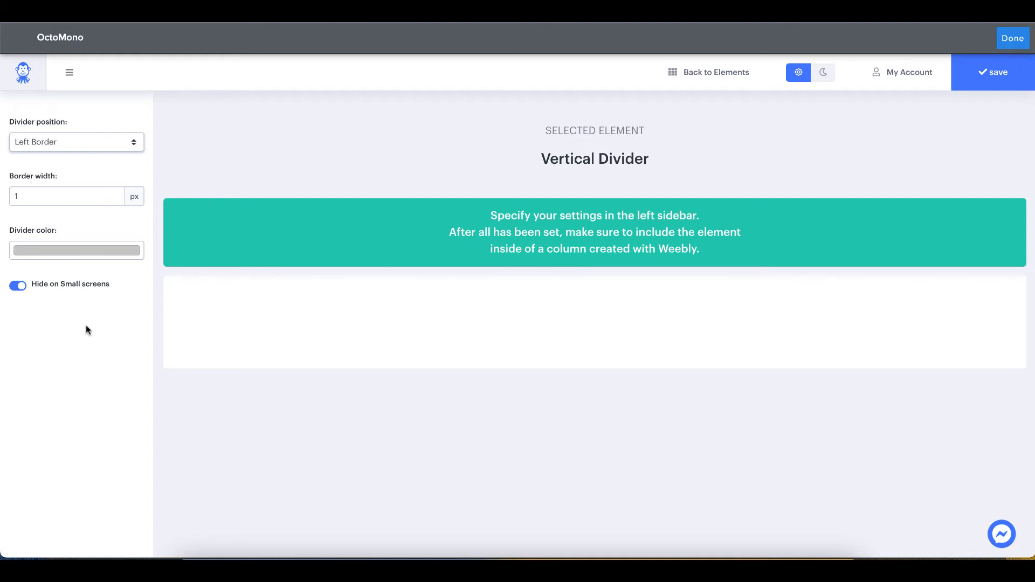
pyautogui.click(1013, 82)
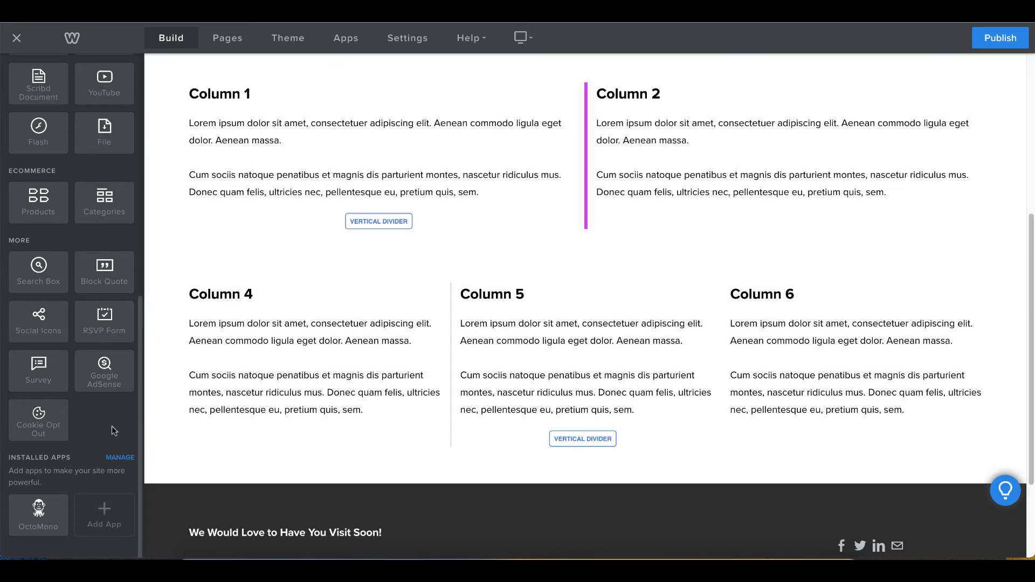
# - Place a second OctoMono app element in Column 5, between its text and the existing divider, and open its dashboard
pyautogui.moveTo(38, 510); pyautogui.dragTo(598, 426)
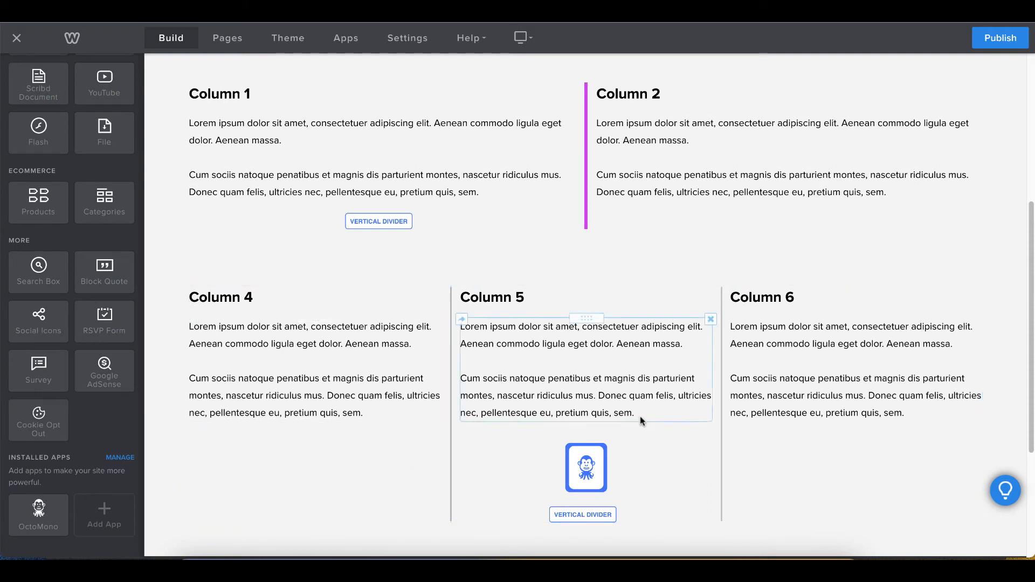
pyautogui.click(636, 461)
pyautogui.click(614, 264)
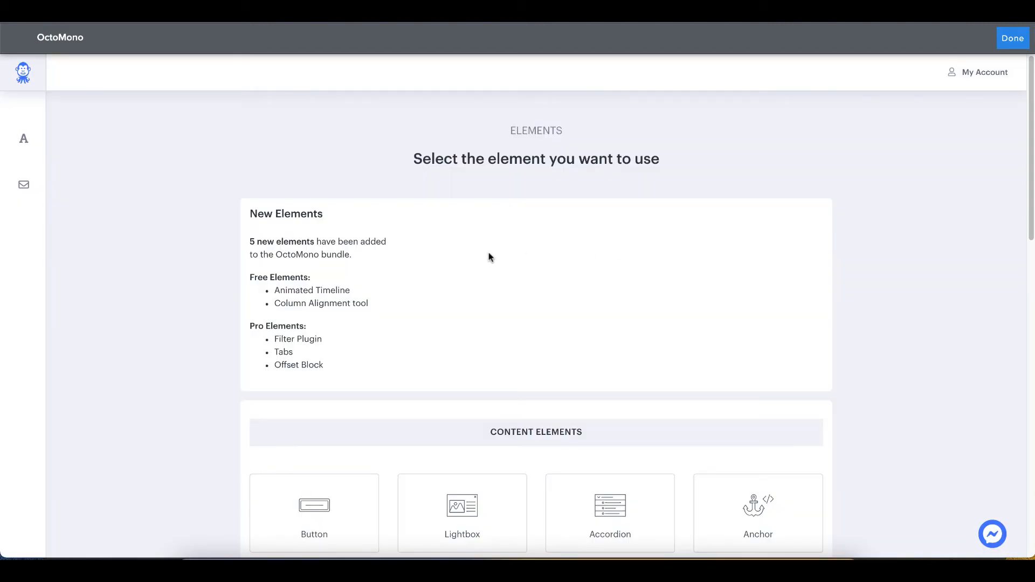
# - Make the second Column 5 app element a Vertical Divider with the default Right Border position and save it
pyautogui.scroll(-12, 677, 324)
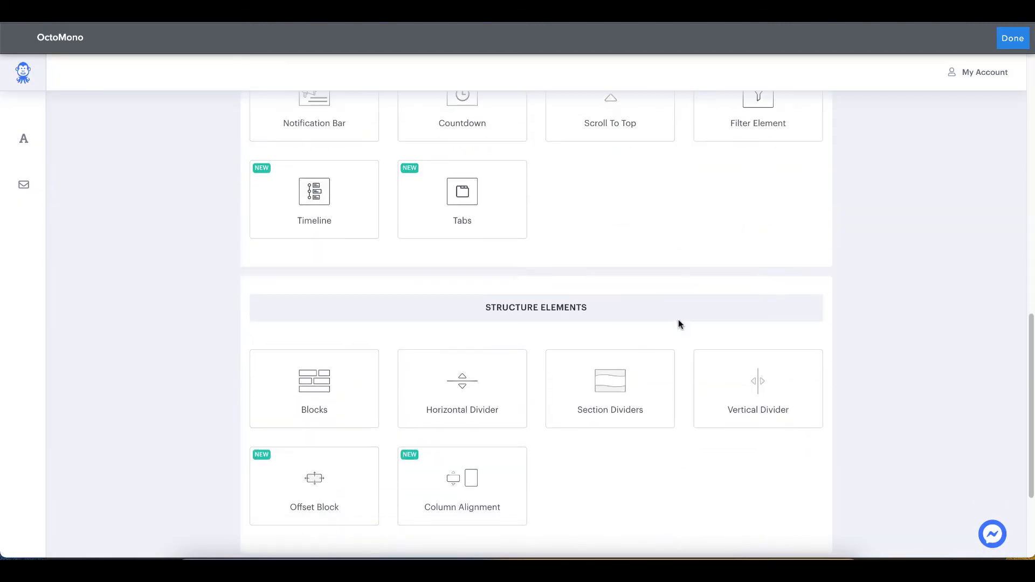
pyautogui.click(762, 381)
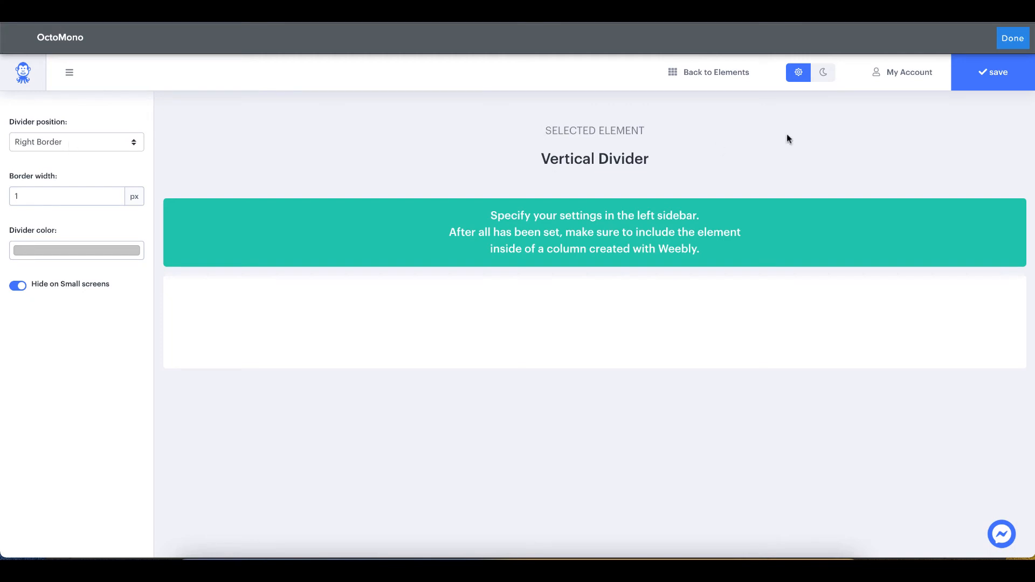
pyautogui.click(989, 78)
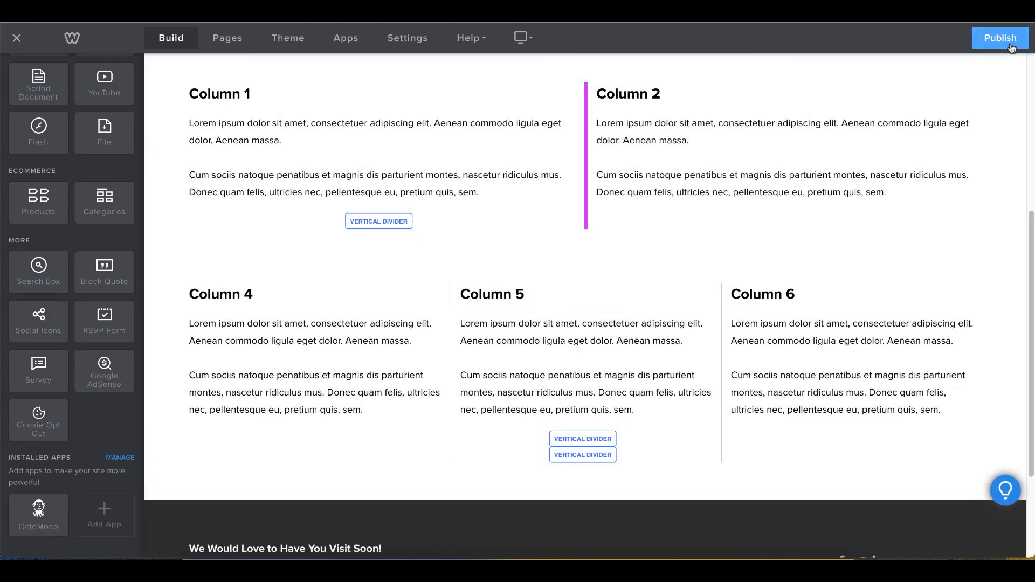
# - Publish the website and open the Vertical-Divider page on the live site
pyautogui.click(1000, 38)
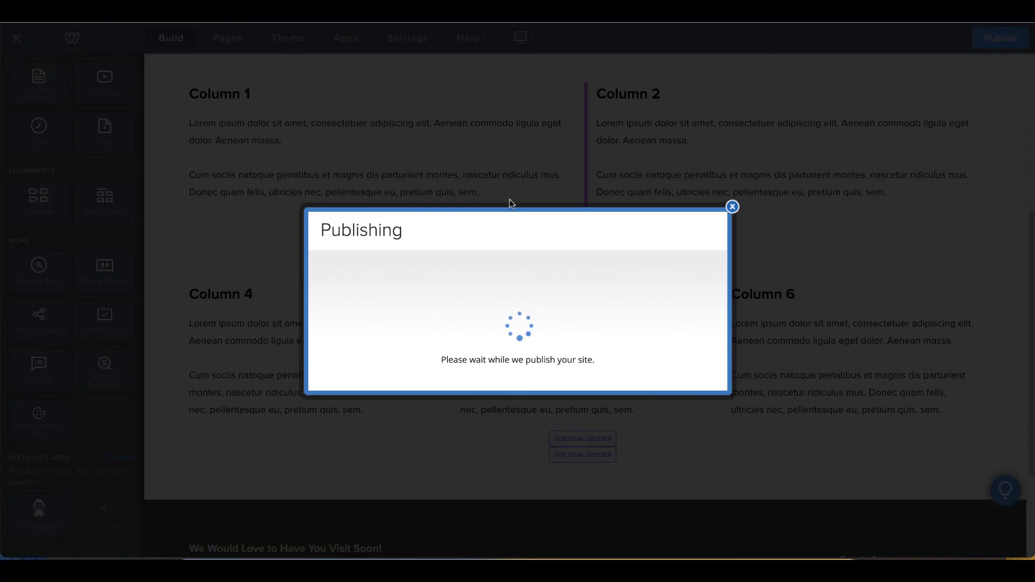
pyautogui.click(501, 232)
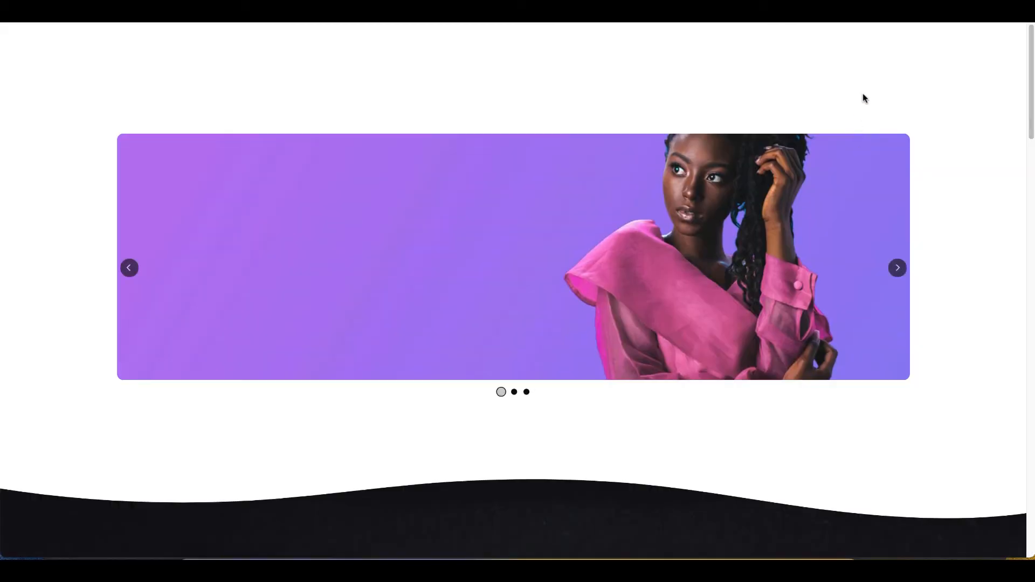
pyautogui.moveTo(717, 62)
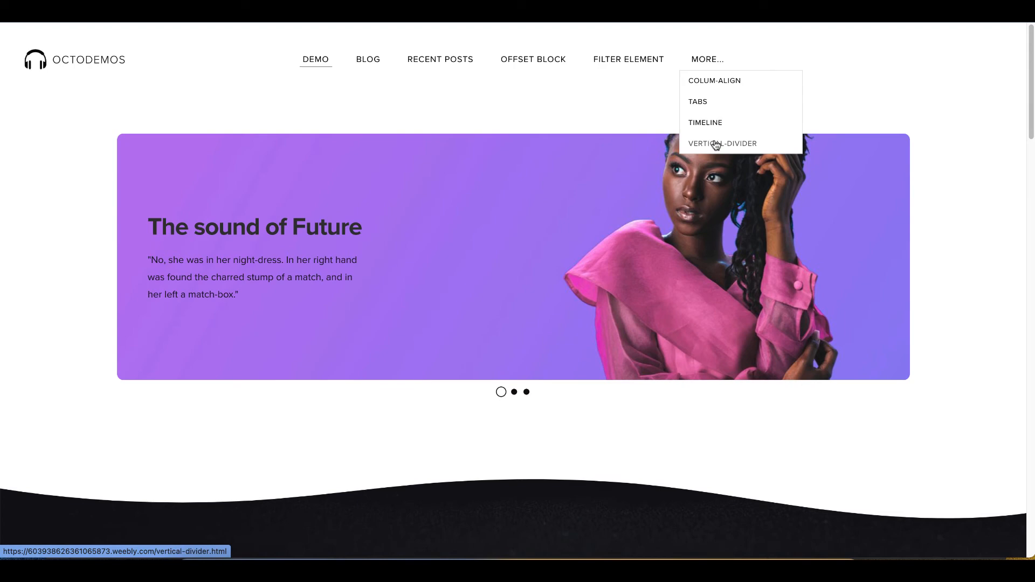
pyautogui.click(716, 145)
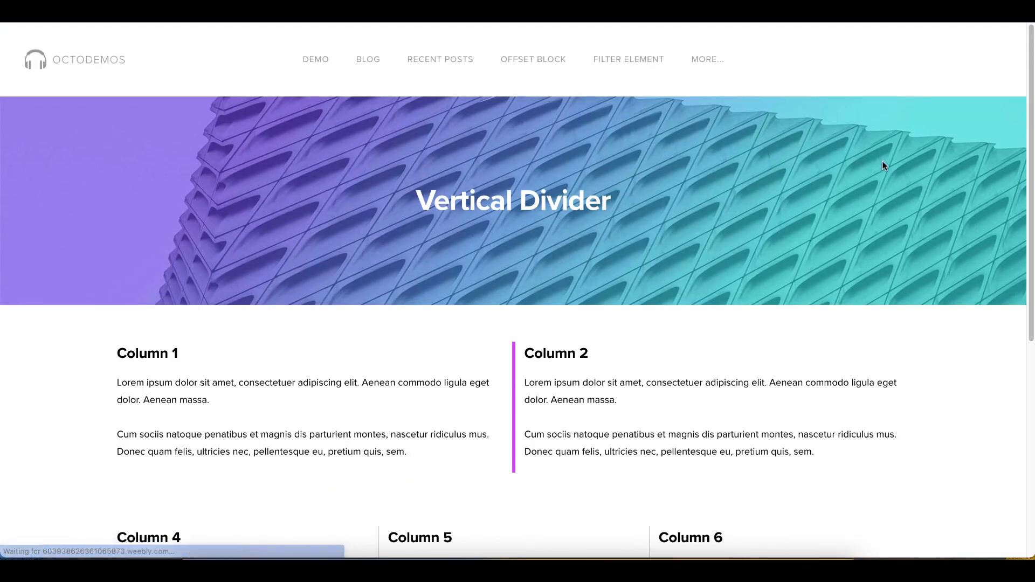
# - Examine the vertical dividers between the columns on the published page and return to the editor
pyautogui.scroll(-1, 639, 143)
pyautogui.scroll(-5, 550, 287)
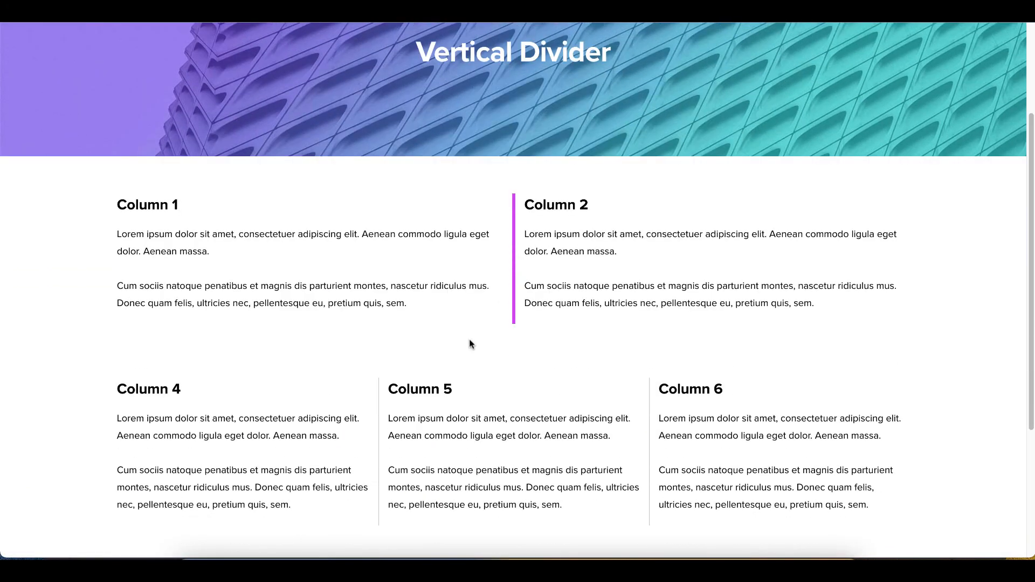
pyautogui.scroll(-1, 689, 317)
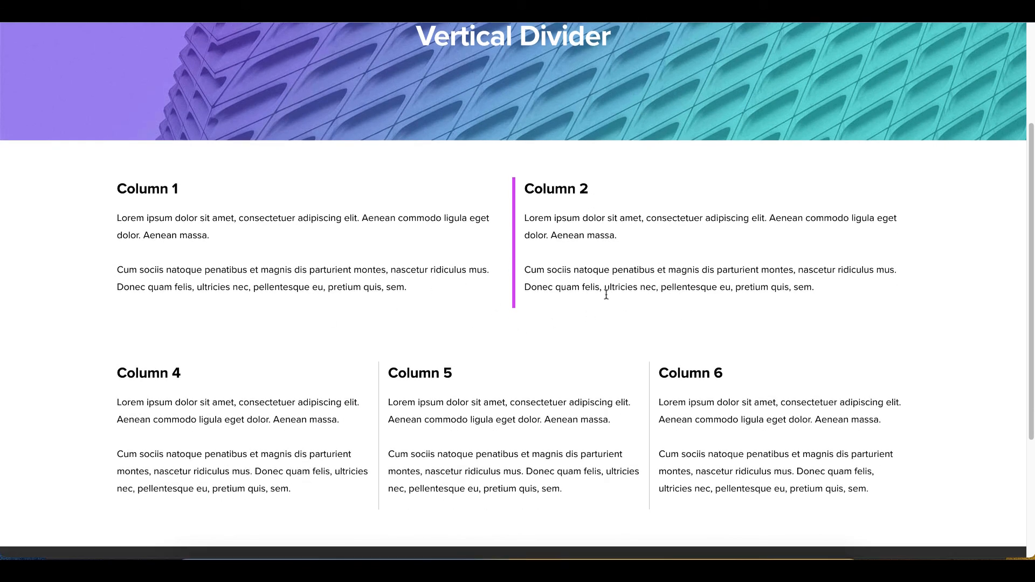
pyautogui.scroll(-1, 620, 273)
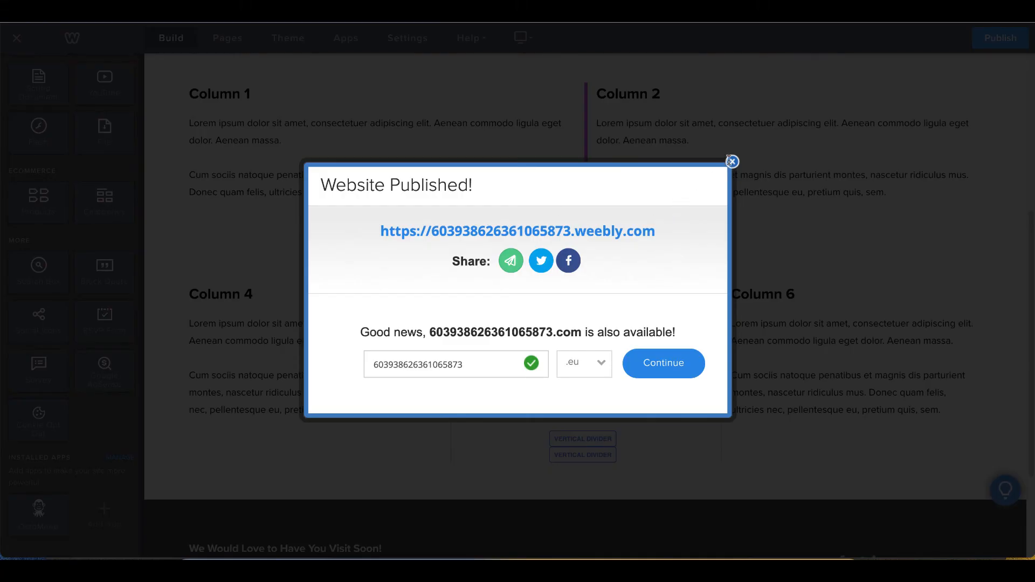
pyautogui.click(733, 161)
# - Duplicate the second paragraph of the Column 4 text as a third paragraph below it, separated by a blank line
pyautogui.click(374, 388)
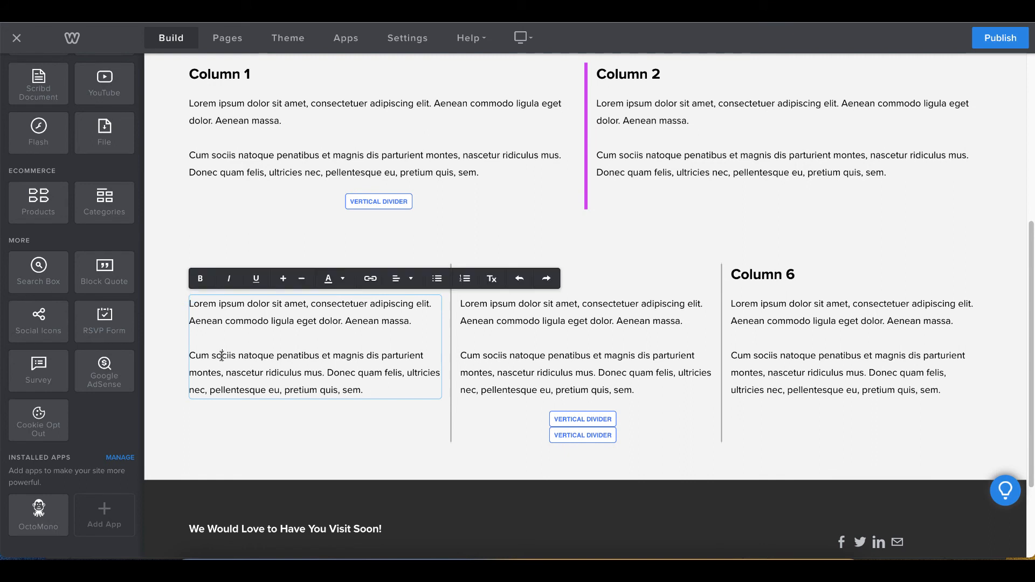
pyautogui.moveTo(372, 388); pyautogui.dragTo(193, 358)
pyautogui.hotkey('ctrl', 'c')
pyautogui.press('Right')
pyautogui.press('Return')
pyautogui.press('Return')
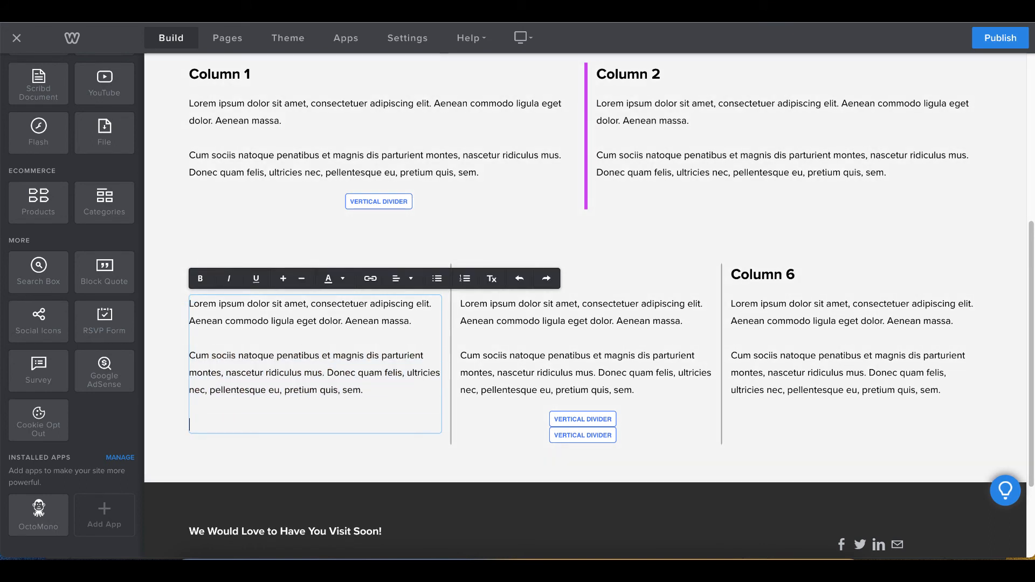
pyautogui.hotkey('ctrl', 'v')
pyautogui.click(118, 432)
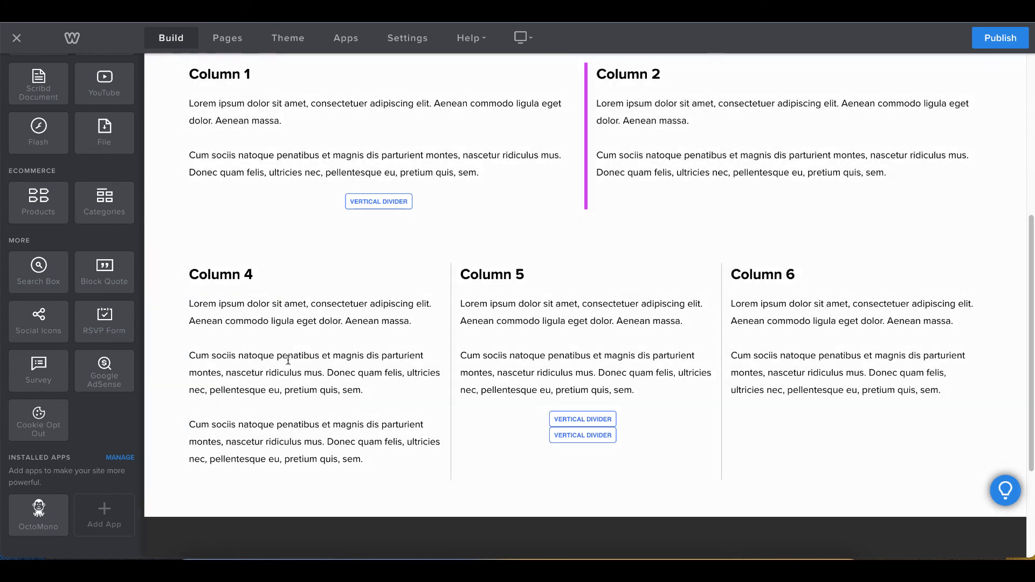